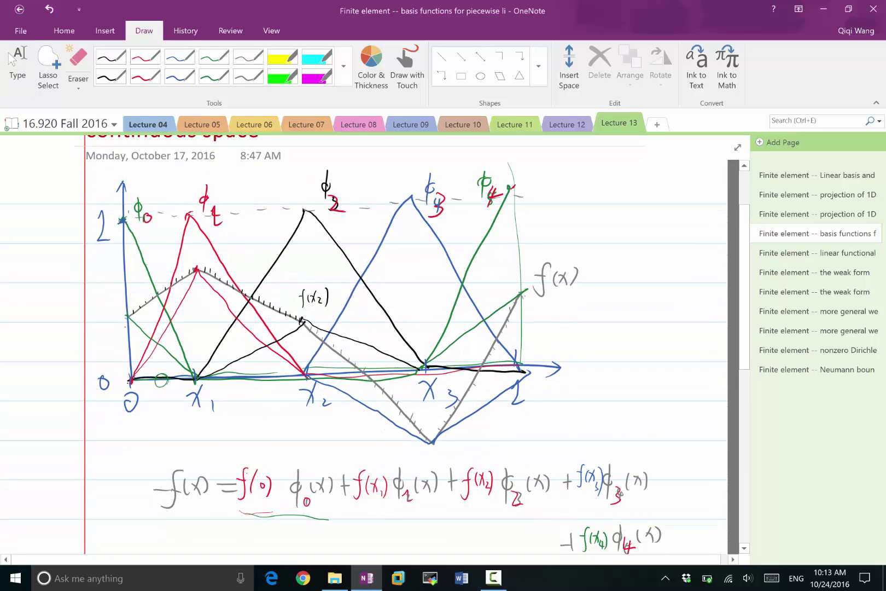
Step: Select the green pen and open the 'projection of 1D Poisson's equat' page
{"action": "scroll", "coordinate": [405, 345], "scroll_direction": "down", "scroll_amount": 2}
{"action": "left_click", "coordinate": [214, 56]}
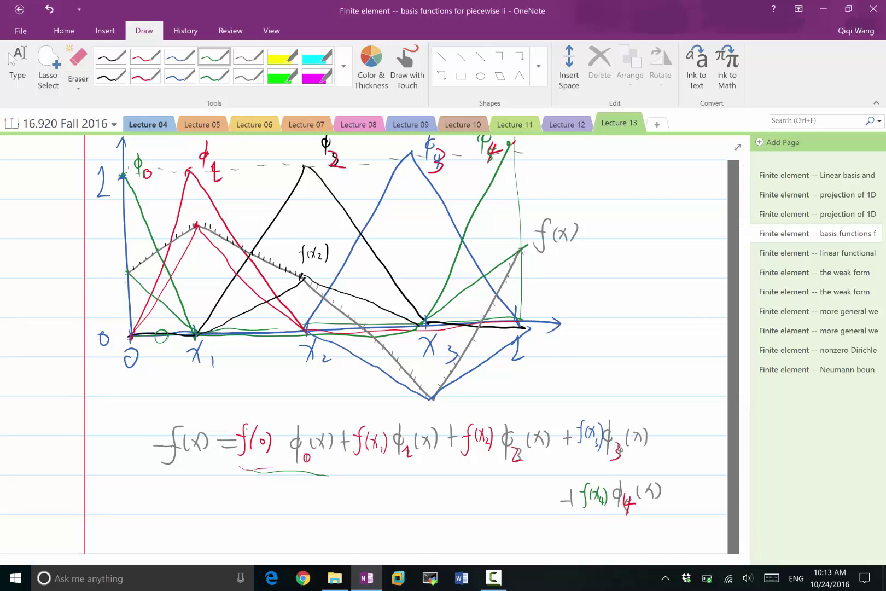
{"action": "scroll", "coordinate": [405, 344], "scroll_direction": "down", "scroll_amount": 6}
{"action": "scroll", "coordinate": [405, 345], "scroll_direction": "down", "scroll_amount": 1}
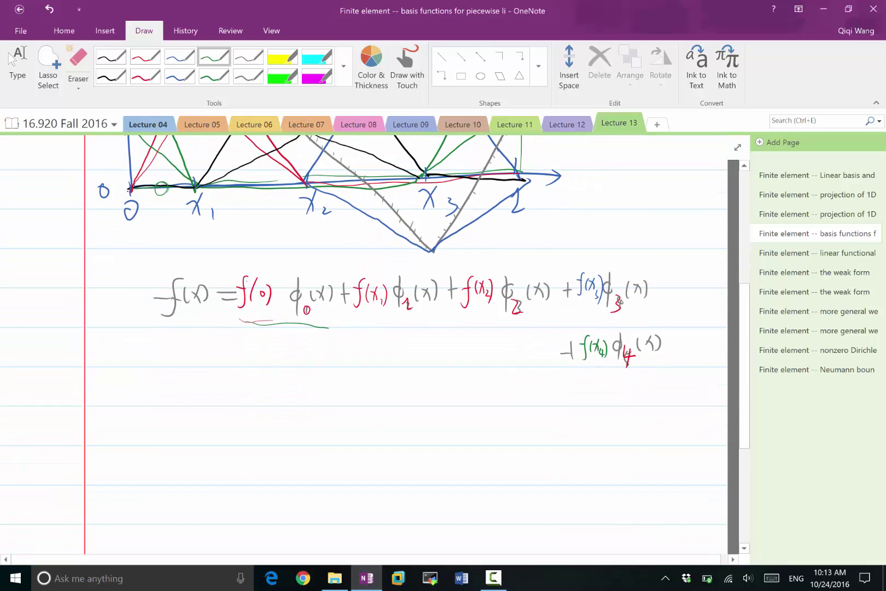
{"action": "left_click", "coordinate": [818, 214]}
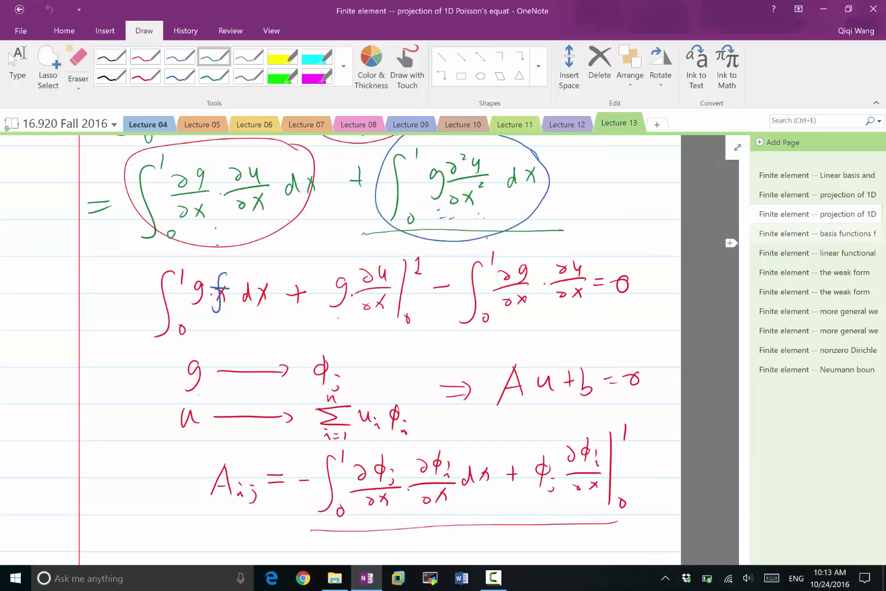
Step: Lengthen the green underline under A_ij, then go back to the 'basis functions' page
{"action": "left_click", "coordinate": [214, 56]}
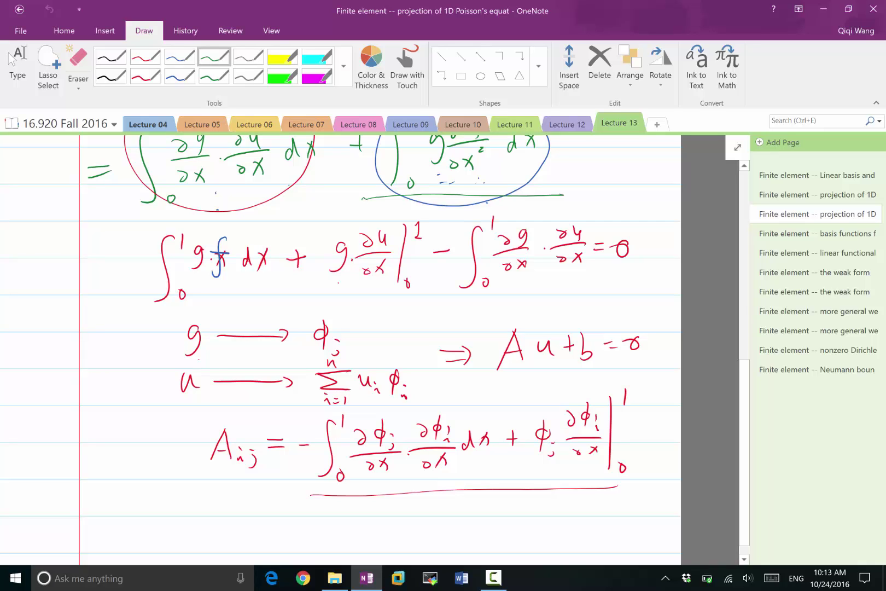
{"action": "left_click", "coordinate": [443, 480]}
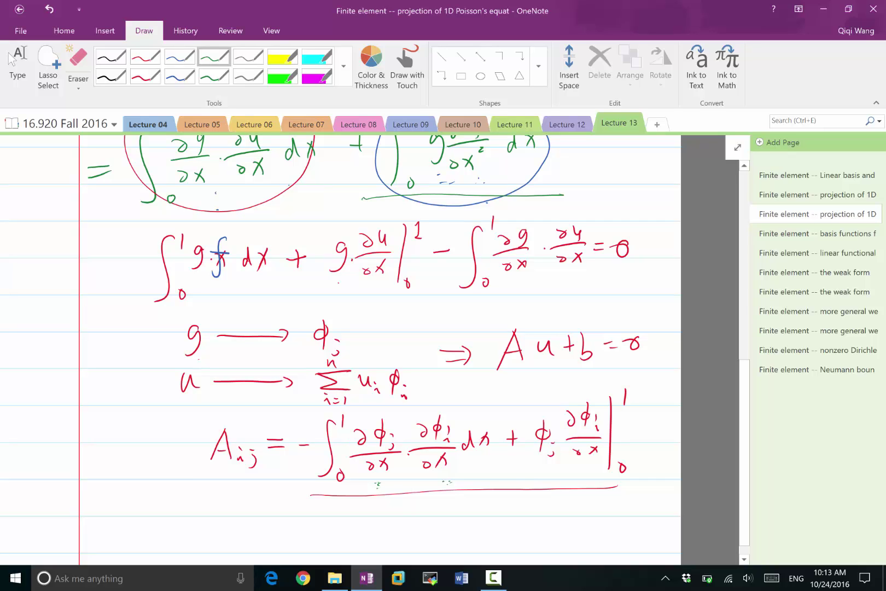
{"action": "left_click_drag", "start_coordinate": [544, 480], "coordinate": [617, 485]}
{"action": "left_click", "coordinate": [815, 233]}
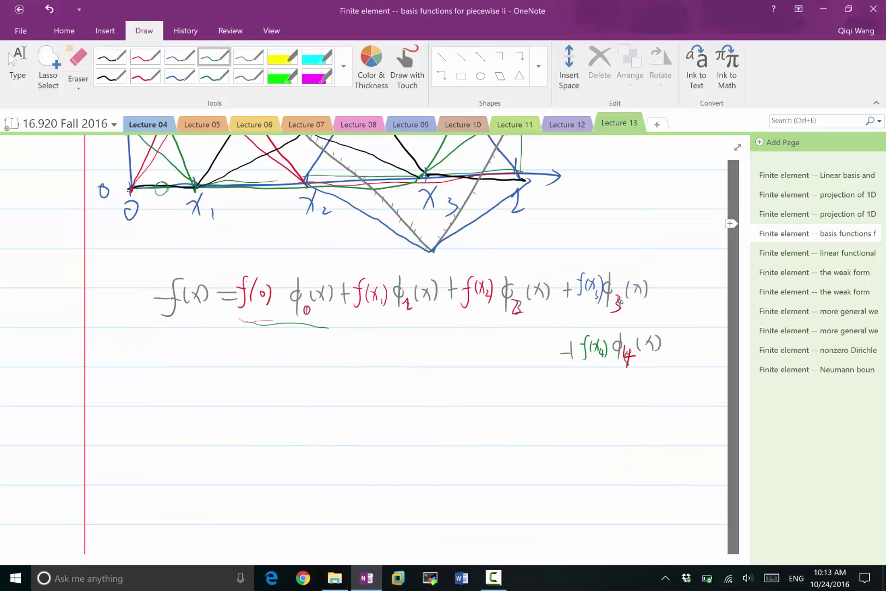
Step: Handwrite 'If we know' in green below the f(x) expansion
{"action": "scroll", "coordinate": [405, 328], "scroll_direction": "up", "scroll_amount": 3}
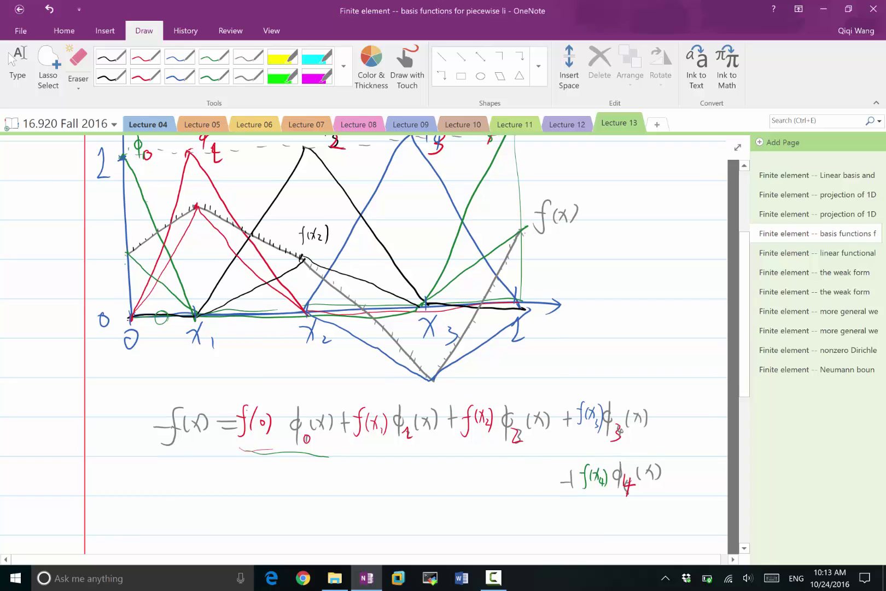
{"action": "scroll", "coordinate": [405, 328], "scroll_direction": "down", "scroll_amount": 3}
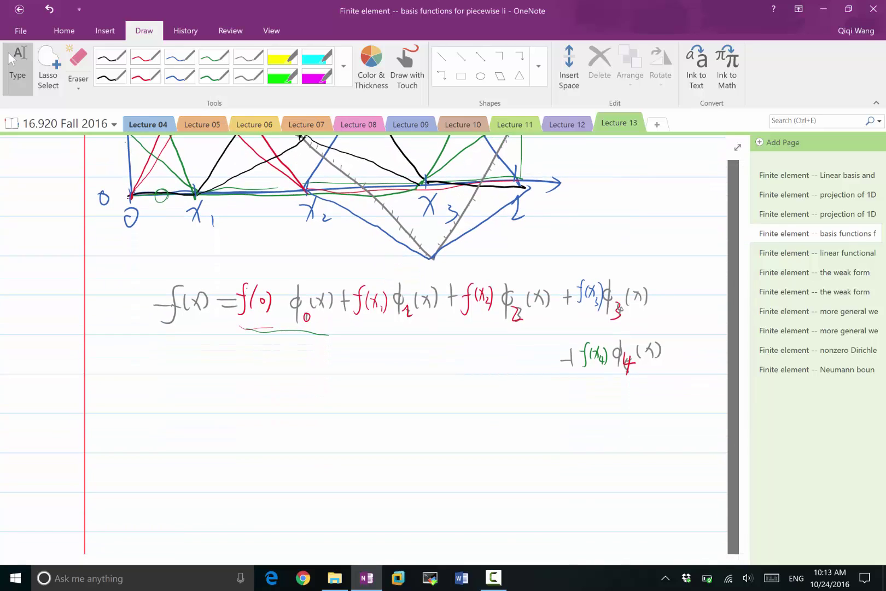
{"action": "left_click", "coordinate": [214, 56]}
{"action": "left_click_drag", "start_coordinate": [107, 379], "coordinate": [106, 407]}
{"action": "mouse_move", "coordinate": [123, 381]}
{"action": "left_mouse_down"}
{"action": "mouse_move", "coordinate": [115, 413]}
{"action": "mouse_move", "coordinate": [122, 393]}
{"action": "left_mouse_up"}
{"action": "left_click_drag", "start_coordinate": [138, 391], "coordinate": [180, 402]}
{"action": "mouse_move", "coordinate": [185, 390]}
{"action": "left_mouse_down"}
{"action": "mouse_move", "coordinate": [192, 400]}
{"action": "mouse_move", "coordinate": [221, 388]}
{"action": "mouse_move", "coordinate": [261, 395]}
{"action": "mouse_move", "coordinate": [262, 403]}
{"action": "left_mouse_up"}
Step: Complete the line with 'u(0) = u(1) = 0' and stop inking
{"action": "mouse_move", "coordinate": [280, 380]}
{"action": "left_mouse_down"}
{"action": "mouse_move", "coordinate": [276, 407]}
{"action": "mouse_move", "coordinate": [289, 390]}
{"action": "left_mouse_up"}
{"action": "mouse_move", "coordinate": [298, 384]}
{"action": "left_mouse_down"}
{"action": "mouse_move", "coordinate": [301, 402]}
{"action": "mouse_move", "coordinate": [322, 390]}
{"action": "left_mouse_up"}
{"action": "left_click_drag", "start_coordinate": [317, 398], "coordinate": [326, 394]}
{"action": "left_click_drag", "start_coordinate": [339, 385], "coordinate": [349, 402]}
{"action": "mouse_move", "coordinate": [362, 385]}
{"action": "left_mouse_down"}
{"action": "mouse_move", "coordinate": [359, 403]}
{"action": "mouse_move", "coordinate": [386, 407]}
{"action": "mouse_move", "coordinate": [419, 392]}
{"action": "left_mouse_up"}
{"action": "left_click_drag", "start_coordinate": [413, 401], "coordinate": [441, 387]}
{"action": "scroll", "coordinate": [404, 329], "scroll_direction": "up", "scroll_amount": 3}
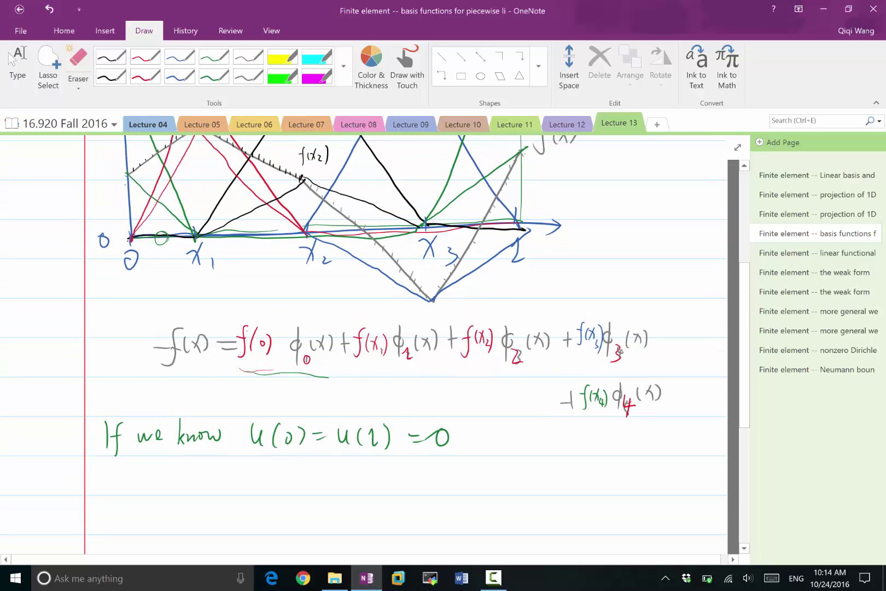
{"action": "left_click", "coordinate": [11, 59]}
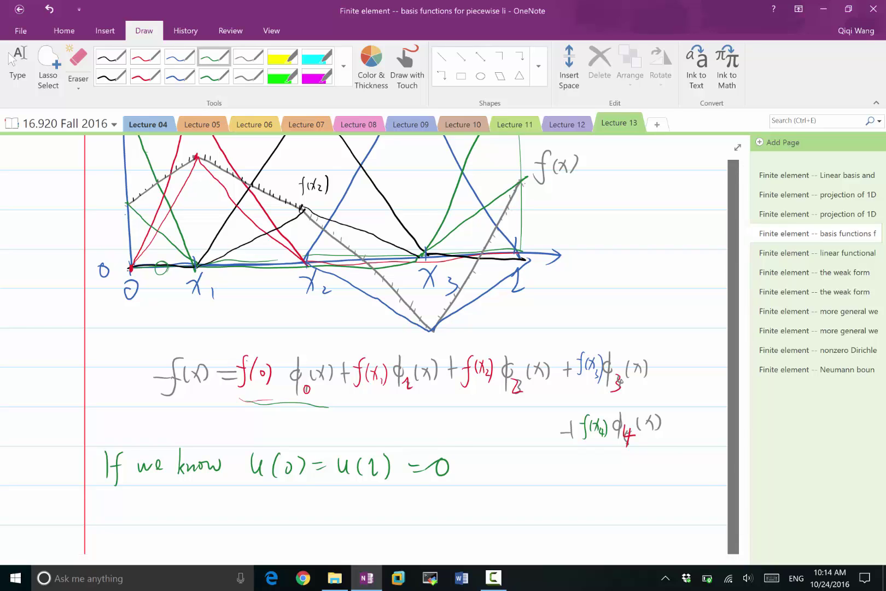
Step: Handwrite u(x) = Σ_{i=0}^{n} uᵢφᵢ(x) below the boundary-condition line
{"action": "scroll", "coordinate": [405, 334], "scroll_direction": "down", "scroll_amount": 3}
{"action": "mouse_move", "coordinate": [201, 432]}
{"action": "left_mouse_down"}
{"action": "mouse_move", "coordinate": [215, 449]}
{"action": "mouse_move", "coordinate": [239, 451]}
{"action": "left_mouse_up"}
{"action": "left_click_drag", "start_coordinate": [238, 438], "coordinate": [232, 452]}
{"action": "mouse_move", "coordinate": [247, 430]}
{"action": "left_mouse_down"}
{"action": "mouse_move", "coordinate": [252, 449]}
{"action": "mouse_move", "coordinate": [282, 446]}
{"action": "left_mouse_up"}
{"action": "mouse_move", "coordinate": [293, 432]}
{"action": "left_mouse_down"}
{"action": "mouse_move", "coordinate": [329, 427]}
{"action": "mouse_move", "coordinate": [312, 445]}
{"action": "mouse_move", "coordinate": [325, 458]}
{"action": "left_mouse_up"}
{"action": "mouse_move", "coordinate": [308, 416]}
{"action": "left_mouse_down"}
{"action": "mouse_move", "coordinate": [360, 456]}
{"action": "mouse_move", "coordinate": [377, 437]}
{"action": "mouse_move", "coordinate": [378, 456]}
{"action": "left_mouse_up"}
{"action": "left_click_drag", "start_coordinate": [390, 449], "coordinate": [396, 443]}
{"action": "left_click_drag", "start_coordinate": [403, 433], "coordinate": [404, 443]}
{"action": "left_click_drag", "start_coordinate": [416, 425], "coordinate": [417, 452]}
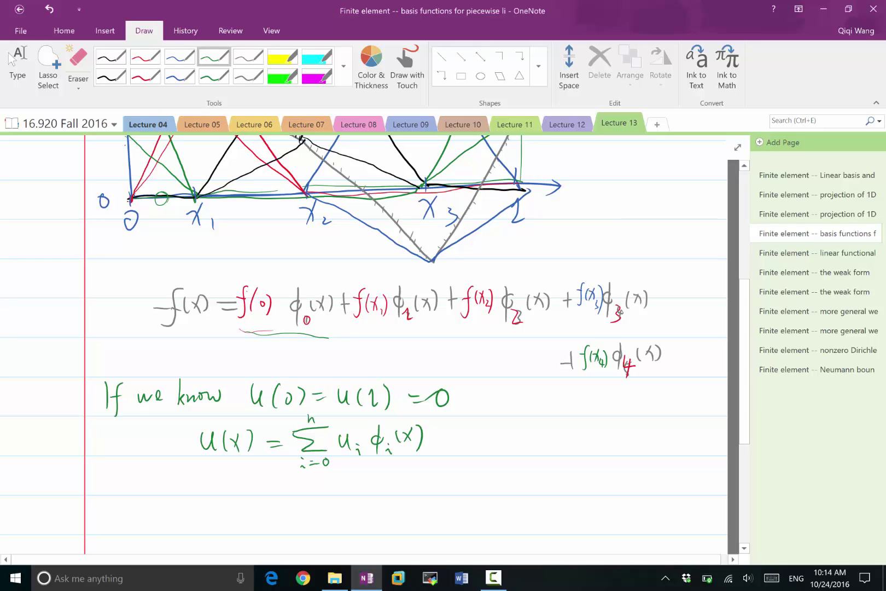
Step: Underline the f(0)φ0(x) and f(x4)φ4(x) terms in the expansion
{"action": "left_click_drag", "start_coordinate": [234, 338], "coordinate": [327, 341]}
{"action": "left_click_drag", "start_coordinate": [619, 386], "coordinate": [667, 379]}
{"action": "left_click_drag", "start_coordinate": [563, 390], "coordinate": [666, 384]}
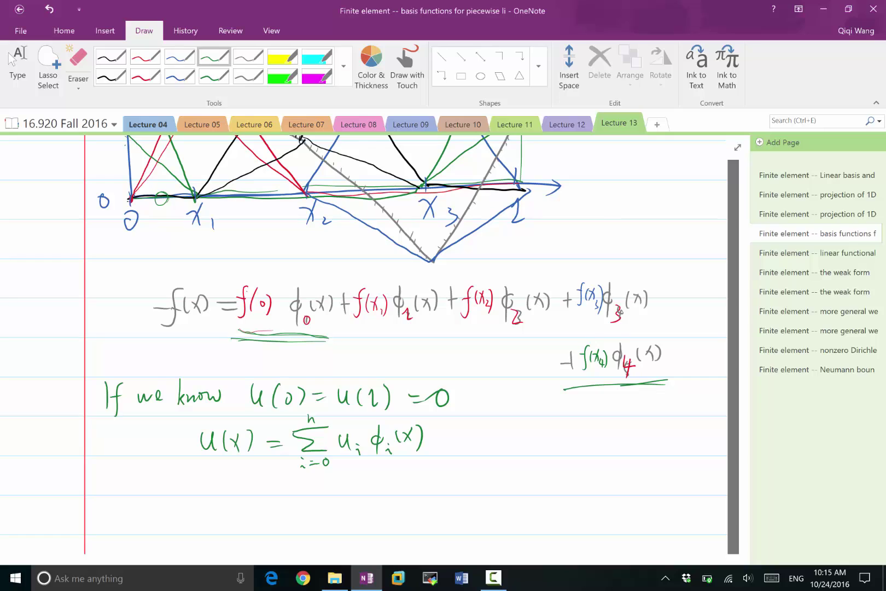
Step: Overwrite the sum's limits so it runs from i=1 to n-1
{"action": "left_click", "coordinate": [17, 66]}
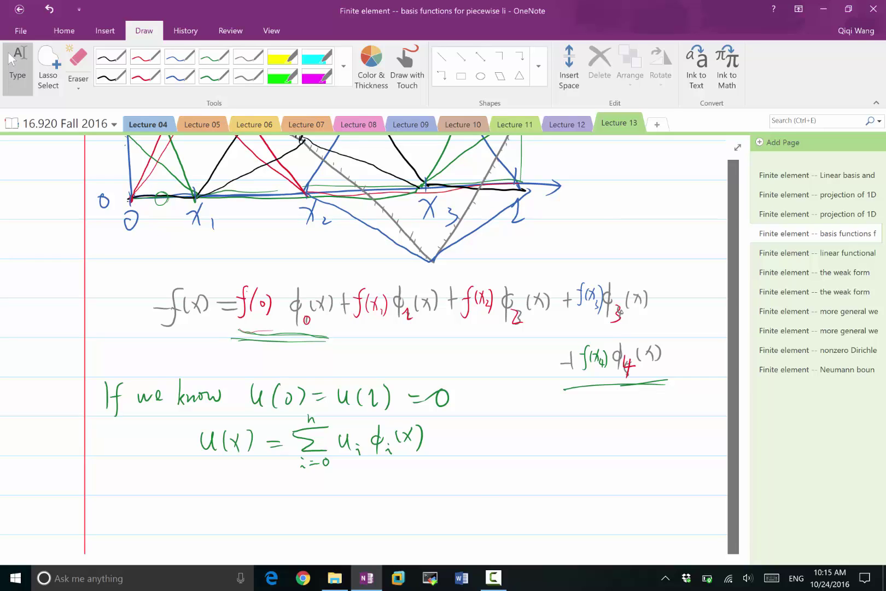
{"action": "key", "text": "shift"}
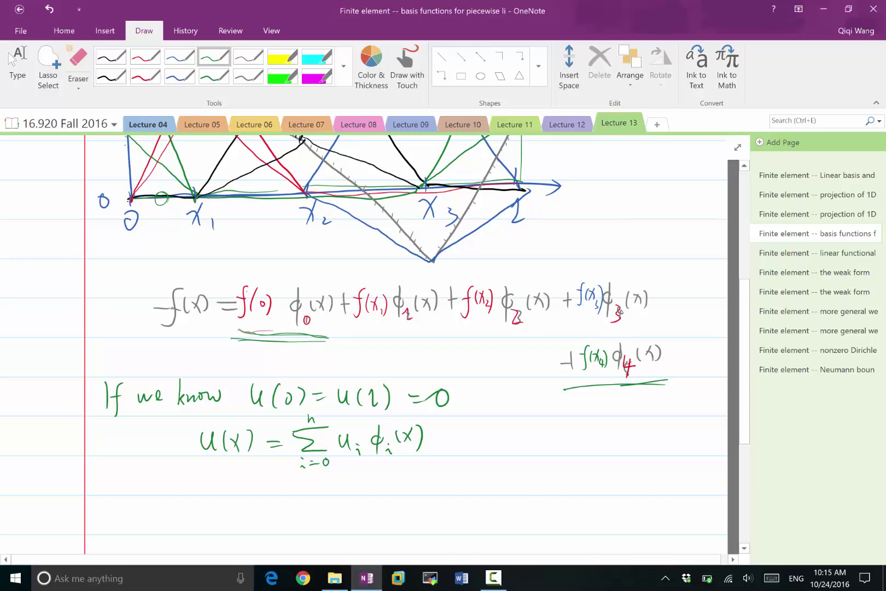
{"action": "left_click_drag", "start_coordinate": [326, 454], "coordinate": [341, 475]}
{"action": "left_click_drag", "start_coordinate": [317, 421], "coordinate": [327, 427]}
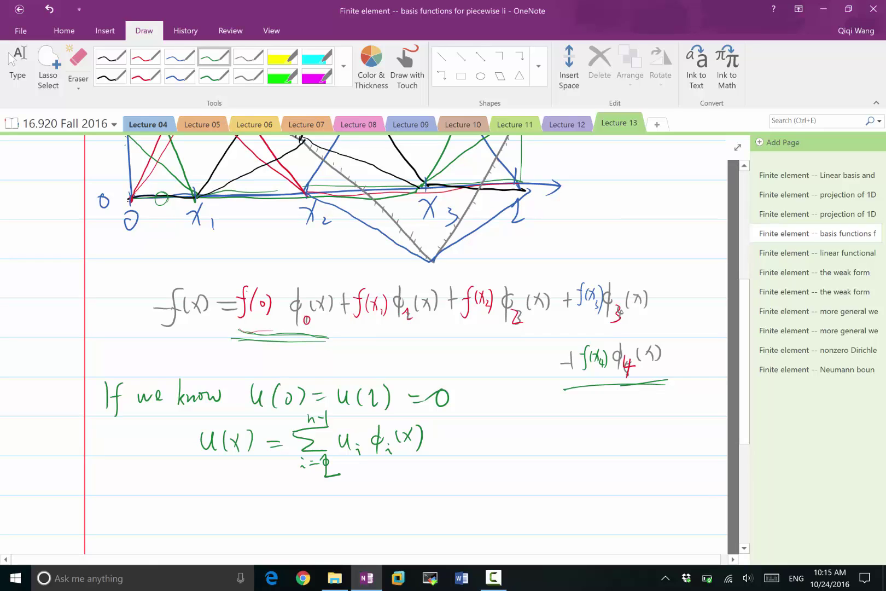
Step: Handwrite 'after removing' beside the sum
{"action": "left_click_drag", "start_coordinate": [480, 433], "coordinate": [483, 454]}
{"action": "left_click_drag", "start_coordinate": [476, 433], "coordinate": [493, 441]}
{"action": "left_click_drag", "start_coordinate": [498, 435], "coordinate": [536, 432]}
{"action": "left_click_drag", "start_coordinate": [541, 436], "coordinate": [574, 434]}
{"action": "mouse_move", "coordinate": [579, 433]}
{"action": "left_mouse_down"}
{"action": "mouse_move", "coordinate": [601, 435]}
{"action": "mouse_move", "coordinate": [585, 451]}
{"action": "left_mouse_up"}
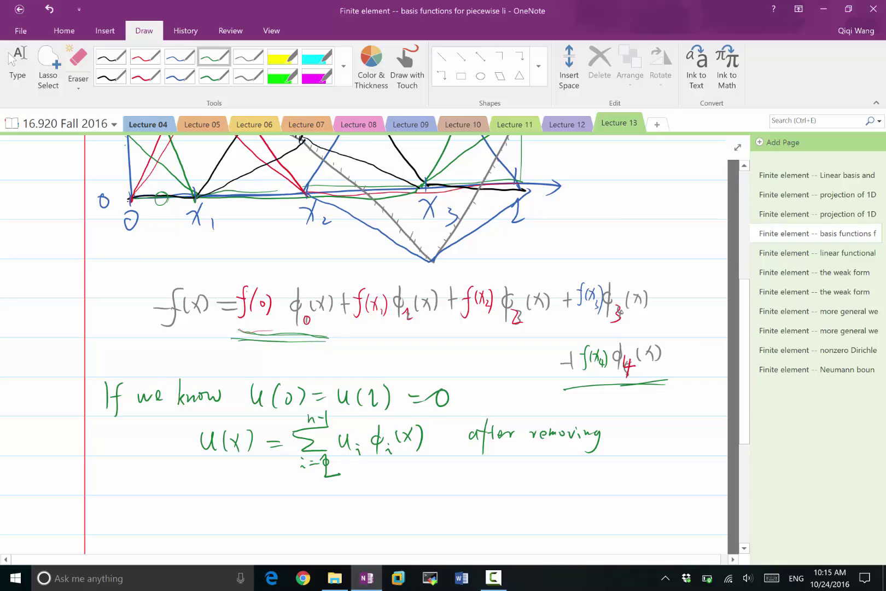
Step: Finish the note with 'two basis functions.' on the following line
{"action": "left_click_drag", "start_coordinate": [620, 422], "coordinate": [618, 437]}
{"action": "mouse_move", "coordinate": [618, 437]}
{"action": "left_mouse_down"}
{"action": "mouse_move", "coordinate": [634, 437]}
{"action": "mouse_move", "coordinate": [625, 427]}
{"action": "mouse_move", "coordinate": [645, 427]}
{"action": "left_mouse_up"}
{"action": "left_click_drag", "start_coordinate": [657, 413], "coordinate": [663, 428]}
{"action": "left_click_drag", "start_coordinate": [669, 427], "coordinate": [674, 431]}
{"action": "left_click_drag", "start_coordinate": [682, 426], "coordinate": [687, 433]}
{"action": "mouse_move", "coordinate": [624, 452]}
{"action": "left_mouse_down"}
{"action": "mouse_move", "coordinate": [617, 477]}
{"action": "mouse_move", "coordinate": [654, 463]}
{"action": "left_mouse_up"}
{"action": "left_click_drag", "start_coordinate": [662, 457], "coordinate": [667, 456]}
{"action": "left_click_drag", "start_coordinate": [672, 458], "coordinate": [686, 460]}
{"action": "left_click", "coordinate": [701, 460]}
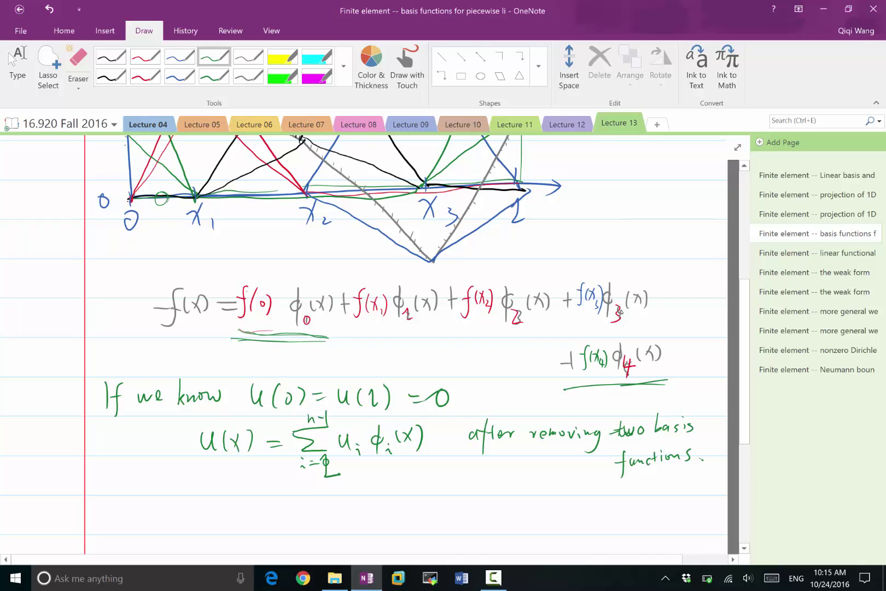
{"action": "scroll", "coordinate": [404, 328], "scroll_direction": "down", "scroll_amount": 3}
{"action": "left_click", "coordinate": [11, 60]}
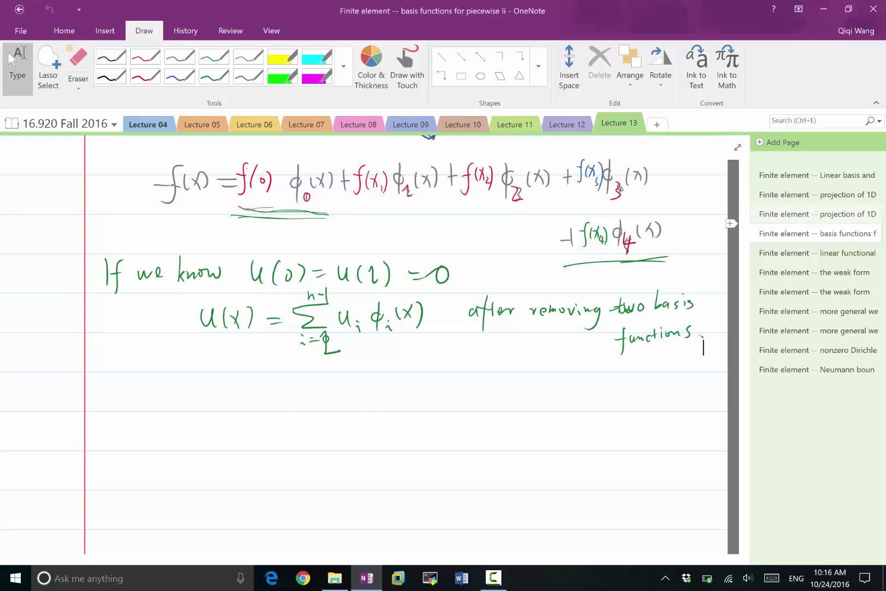
{"action": "left_click", "coordinate": [817, 214]}
{"action": "scroll", "coordinate": [377, 350], "scroll_direction": "down", "scroll_amount": 2}
{"action": "scroll", "coordinate": [342, 350], "scroll_direction": "down", "scroll_amount": 6}
{"action": "left_click", "coordinate": [214, 56]}
{"action": "left_click", "coordinate": [528, 433]}
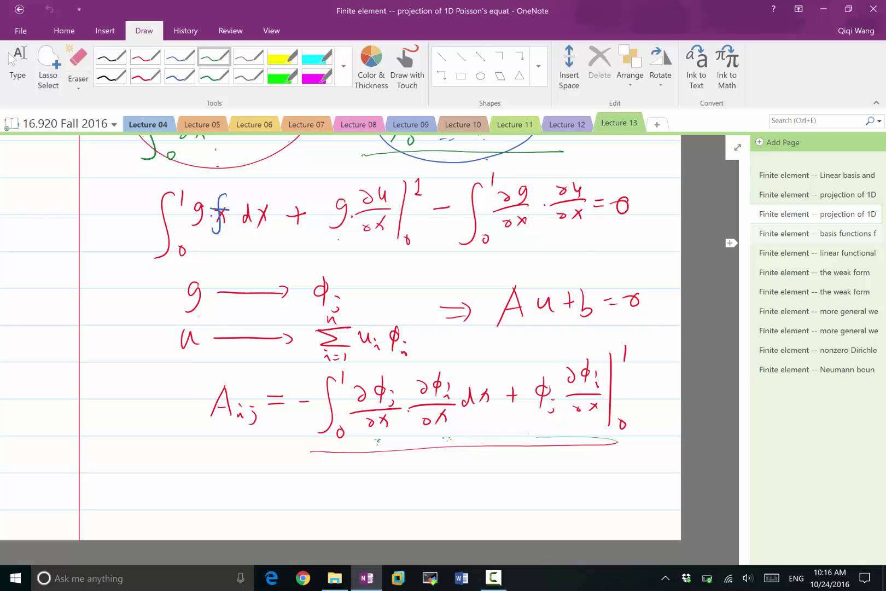
{"action": "left_click", "coordinate": [815, 233]}
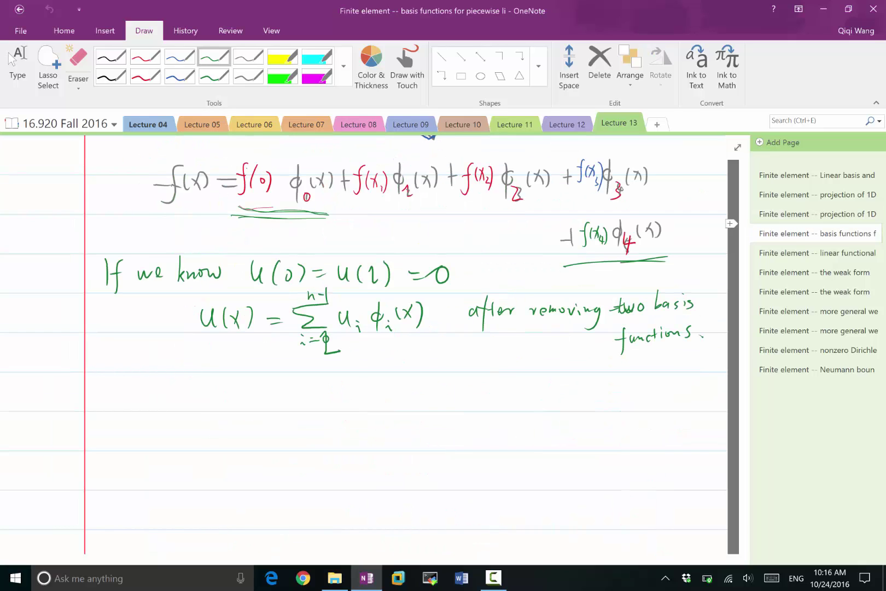
Step: Handwrite the index range 'for j = 1, …, n-1' below the sum
{"action": "mouse_move", "coordinate": [179, 377]}
{"action": "left_mouse_down"}
{"action": "mouse_move", "coordinate": [171, 411]}
{"action": "mouse_move", "coordinate": [195, 386]}
{"action": "mouse_move", "coordinate": [225, 396]}
{"action": "mouse_move", "coordinate": [241, 390]}
{"action": "left_mouse_up"}
{"action": "left_click_drag", "start_coordinate": [253, 376], "coordinate": [264, 398]}
{"action": "left_click", "coordinate": [284, 387]}
{"action": "left_click", "coordinate": [293, 387]}
{"action": "left_click_drag", "start_coordinate": [335, 382], "coordinate": [345, 394]}
{"action": "left_click_drag", "start_coordinate": [357, 387], "coordinate": [375, 398]}
Step: Add φj ∂φi/∂x |₀¹ = 0 after the index range
{"action": "left_click_drag", "start_coordinate": [464, 377], "coordinate": [461, 395]}
{"action": "left_click_drag", "start_coordinate": [476, 390], "coordinate": [472, 400]}
{"action": "left_click_drag", "start_coordinate": [498, 359], "coordinate": [491, 367]}
{"action": "mouse_move", "coordinate": [507, 358]}
{"action": "left_mouse_down"}
{"action": "mouse_move", "coordinate": [518, 381]}
{"action": "mouse_move", "coordinate": [499, 402]}
{"action": "left_mouse_up"}
{"action": "mouse_move", "coordinate": [512, 392]}
{"action": "left_mouse_down"}
{"action": "mouse_move", "coordinate": [519, 395]}
{"action": "mouse_move", "coordinate": [511, 402]}
{"action": "left_mouse_up"}
{"action": "left_click_drag", "start_coordinate": [530, 348], "coordinate": [527, 413]}
{"action": "mouse_move", "coordinate": [543, 403]}
{"action": "left_mouse_down"}
{"action": "mouse_move", "coordinate": [539, 410]}
{"action": "mouse_move", "coordinate": [545, 403]}
{"action": "left_mouse_up"}
{"action": "mouse_move", "coordinate": [550, 335]}
{"action": "left_mouse_down"}
{"action": "mouse_move", "coordinate": [548, 358]}
{"action": "mouse_move", "coordinate": [574, 380]}
{"action": "left_mouse_up"}
{"action": "left_click_drag", "start_coordinate": [563, 390], "coordinate": [597, 377]}
Step: Start the next line with 'So, A_ij = ∫₀¹'
{"action": "left_click_drag", "start_coordinate": [175, 448], "coordinate": [166, 469]}
{"action": "left_click_drag", "start_coordinate": [186, 455], "coordinate": [185, 456]}
{"action": "mouse_move", "coordinate": [241, 468]}
{"action": "left_mouse_down"}
{"action": "mouse_move", "coordinate": [270, 465]}
{"action": "mouse_move", "coordinate": [264, 455]}
{"action": "left_mouse_up"}
{"action": "left_click_drag", "start_coordinate": [274, 468], "coordinate": [280, 465]}
{"action": "left_click_drag", "start_coordinate": [309, 450], "coordinate": [320, 449]}
{"action": "left_click_drag", "start_coordinate": [310, 461], "coordinate": [326, 458]}
{"action": "mouse_move", "coordinate": [355, 425]}
{"action": "left_mouse_down"}
{"action": "mouse_move", "coordinate": [338, 483]}
{"action": "mouse_move", "coordinate": [359, 484]}
{"action": "mouse_move", "coordinate": [364, 432]}
{"action": "mouse_move", "coordinate": [381, 441]}
{"action": "mouse_move", "coordinate": [400, 433]}
{"action": "mouse_move", "coordinate": [395, 450]}
{"action": "left_mouse_up"}
Step: Complete the integrand as ∂φi/∂x · ∂φj/∂x dx
{"action": "mouse_move", "coordinate": [408, 441]}
{"action": "left_mouse_down"}
{"action": "mouse_move", "coordinate": [419, 451]}
{"action": "mouse_move", "coordinate": [385, 471]}
{"action": "left_mouse_up"}
{"action": "mouse_move", "coordinate": [399, 463]}
{"action": "left_mouse_down"}
{"action": "mouse_move", "coordinate": [408, 473]}
{"action": "mouse_move", "coordinate": [395, 473]}
{"action": "left_mouse_up"}
{"action": "mouse_move", "coordinate": [440, 433]}
{"action": "left_mouse_down"}
{"action": "mouse_move", "coordinate": [432, 445]}
{"action": "mouse_move", "coordinate": [448, 440]}
{"action": "left_mouse_up"}
{"action": "left_click_drag", "start_coordinate": [456, 423], "coordinate": [452, 451]}
{"action": "mouse_move", "coordinate": [464, 446]}
{"action": "left_mouse_down"}
{"action": "mouse_move", "coordinate": [464, 457]}
{"action": "mouse_move", "coordinate": [476, 455]}
{"action": "left_mouse_up"}
{"action": "left_click_drag", "start_coordinate": [445, 472], "coordinate": [463, 476]}
{"action": "left_click_drag", "start_coordinate": [463, 466], "coordinate": [455, 476]}
{"action": "left_click_drag", "start_coordinate": [495, 453], "coordinate": [491, 461]}
{"action": "mouse_move", "coordinate": [500, 443]}
{"action": "left_mouse_down"}
{"action": "mouse_move", "coordinate": [498, 460]}
{"action": "mouse_move", "coordinate": [517, 457]}
{"action": "left_mouse_up"}
{"action": "left_click_drag", "start_coordinate": [518, 442], "coordinate": [511, 458]}
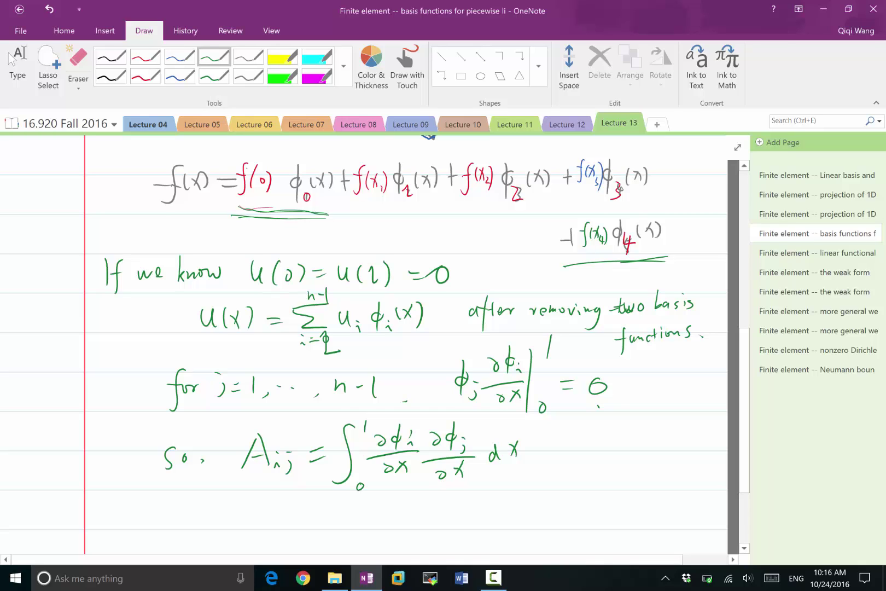
Step: Handwrite the right-hand-side line b_j = ∫₀¹ φj f dx in green under A_ij
{"action": "scroll", "coordinate": [383, 328], "scroll_direction": "down", "scroll_amount": 2}
{"action": "mouse_move", "coordinate": [266, 437]}
{"action": "left_mouse_down"}
{"action": "mouse_move", "coordinate": [264, 467]}
{"action": "mouse_move", "coordinate": [272, 461]}
{"action": "mouse_move", "coordinate": [277, 478]}
{"action": "mouse_move", "coordinate": [313, 458]}
{"action": "left_mouse_up"}
{"action": "mouse_move", "coordinate": [306, 465]}
{"action": "left_mouse_down"}
{"action": "mouse_move", "coordinate": [356, 453]}
{"action": "mouse_move", "coordinate": [341, 482]}
{"action": "mouse_move", "coordinate": [366, 479]}
{"action": "left_mouse_up"}
{"action": "left_click_drag", "start_coordinate": [371, 442], "coordinate": [371, 453]}
{"action": "mouse_move", "coordinate": [398, 446]}
{"action": "left_mouse_down"}
{"action": "mouse_move", "coordinate": [388, 455]}
{"action": "mouse_move", "coordinate": [395, 451]}
{"action": "left_mouse_up"}
{"action": "mouse_move", "coordinate": [414, 445]}
{"action": "left_mouse_down"}
{"action": "mouse_move", "coordinate": [392, 456]}
{"action": "mouse_move", "coordinate": [396, 480]}
{"action": "mouse_move", "coordinate": [412, 480]}
{"action": "left_mouse_up"}
{"action": "left_click_drag", "start_coordinate": [450, 445], "coordinate": [439, 471]}
{"action": "left_click_drag", "start_coordinate": [435, 454], "coordinate": [490, 466]}
{"action": "left_click_drag", "start_coordinate": [491, 453], "coordinate": [481, 469]}
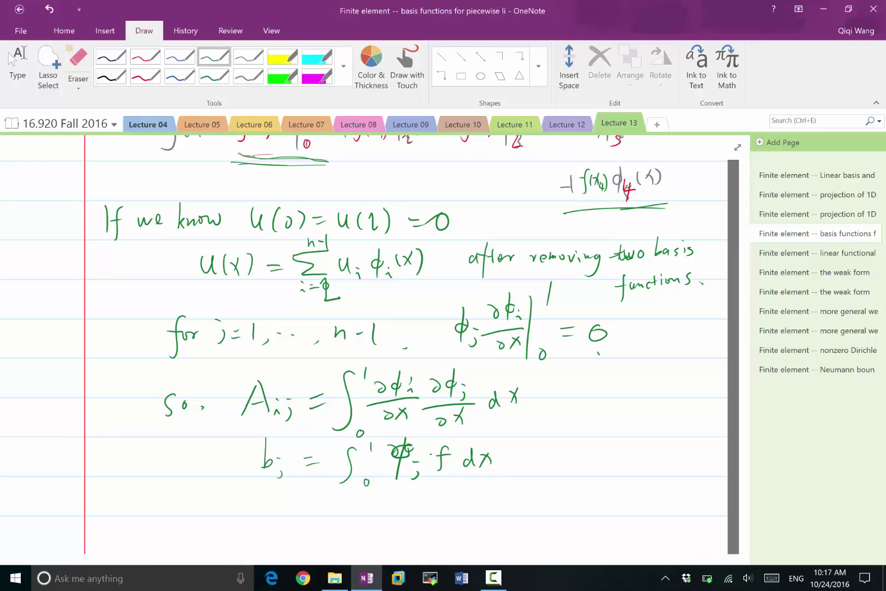
{"action": "scroll", "coordinate": [404, 328], "scroll_direction": "down", "scroll_amount": 1}
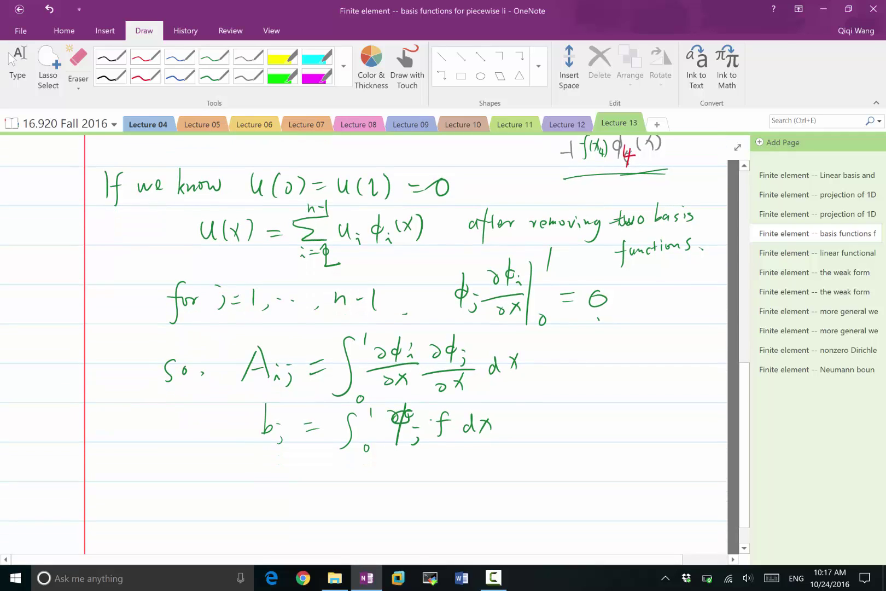
{"action": "left_click", "coordinate": [17, 65]}
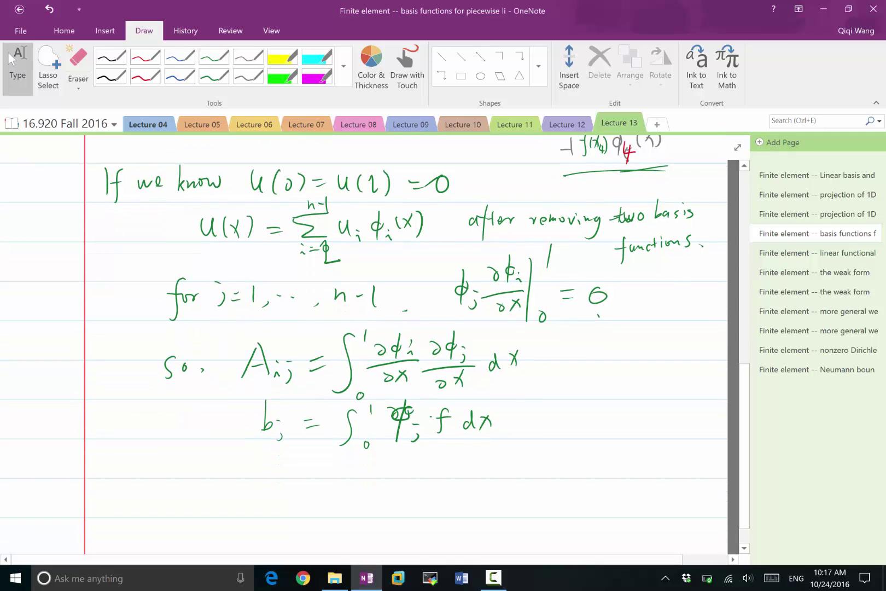
Step: Erase the messy φ stroke in the b_j integral and redraw it cleanly in green
{"action": "key", "text": "alt+d"}
{"action": "key", "text": "e"}
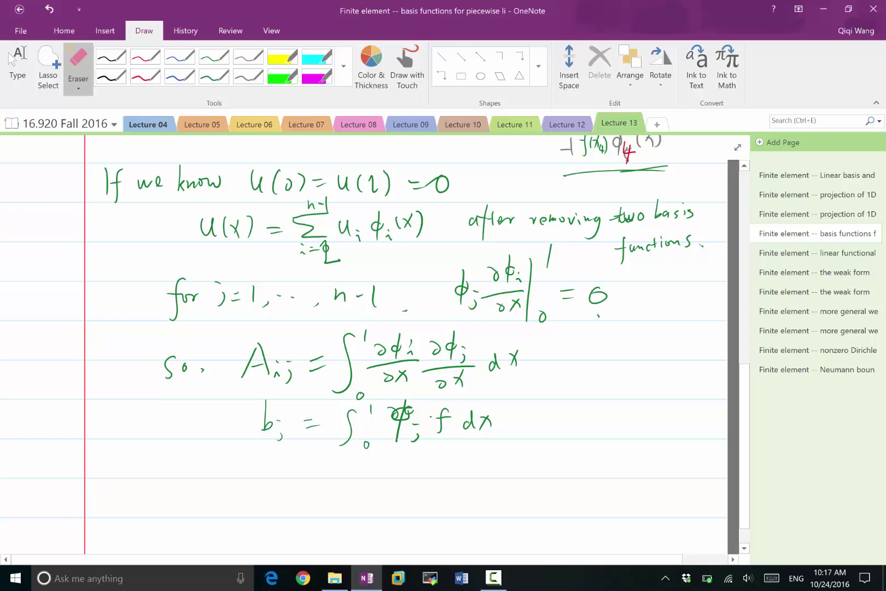
{"action": "left_click", "coordinate": [402, 421]}
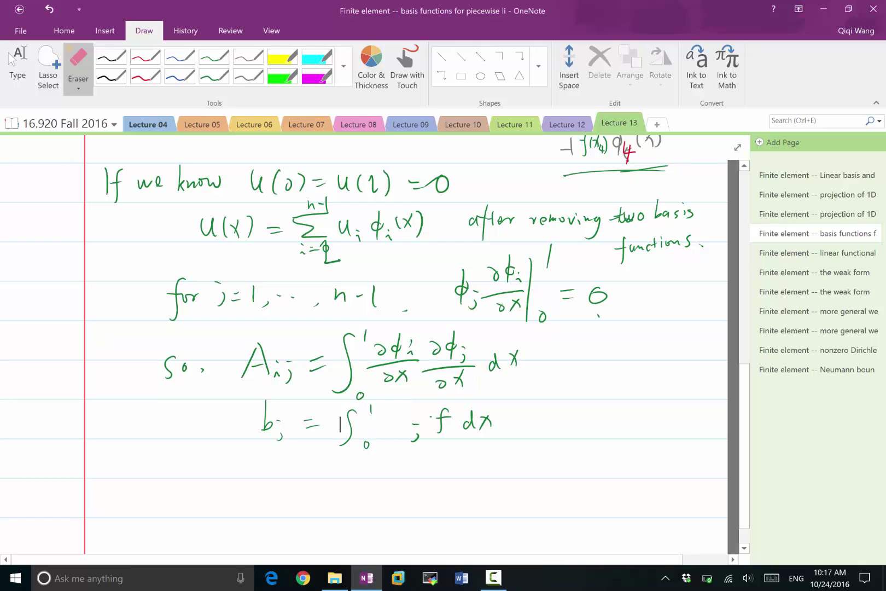
{"action": "left_click", "coordinate": [214, 56]}
{"action": "left_click_drag", "start_coordinate": [395, 406], "coordinate": [396, 437]}
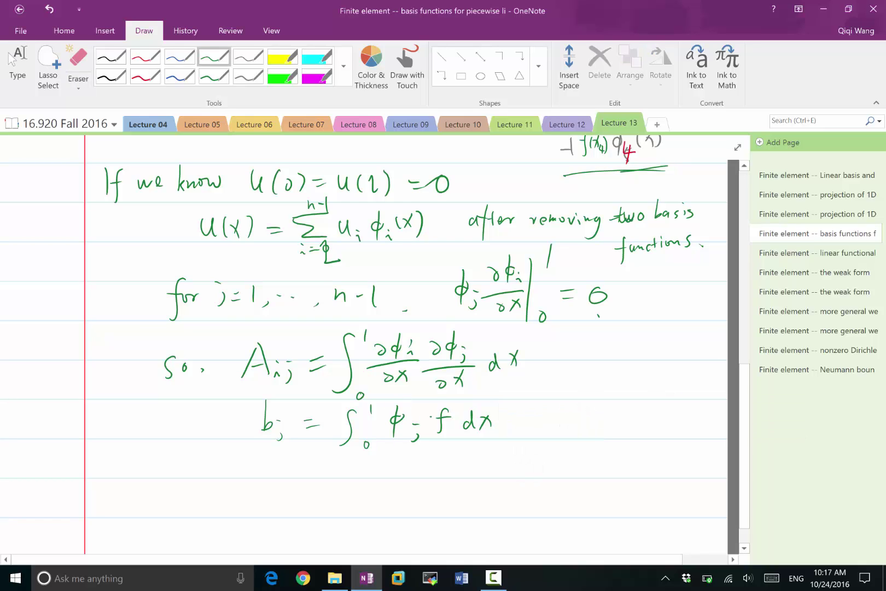